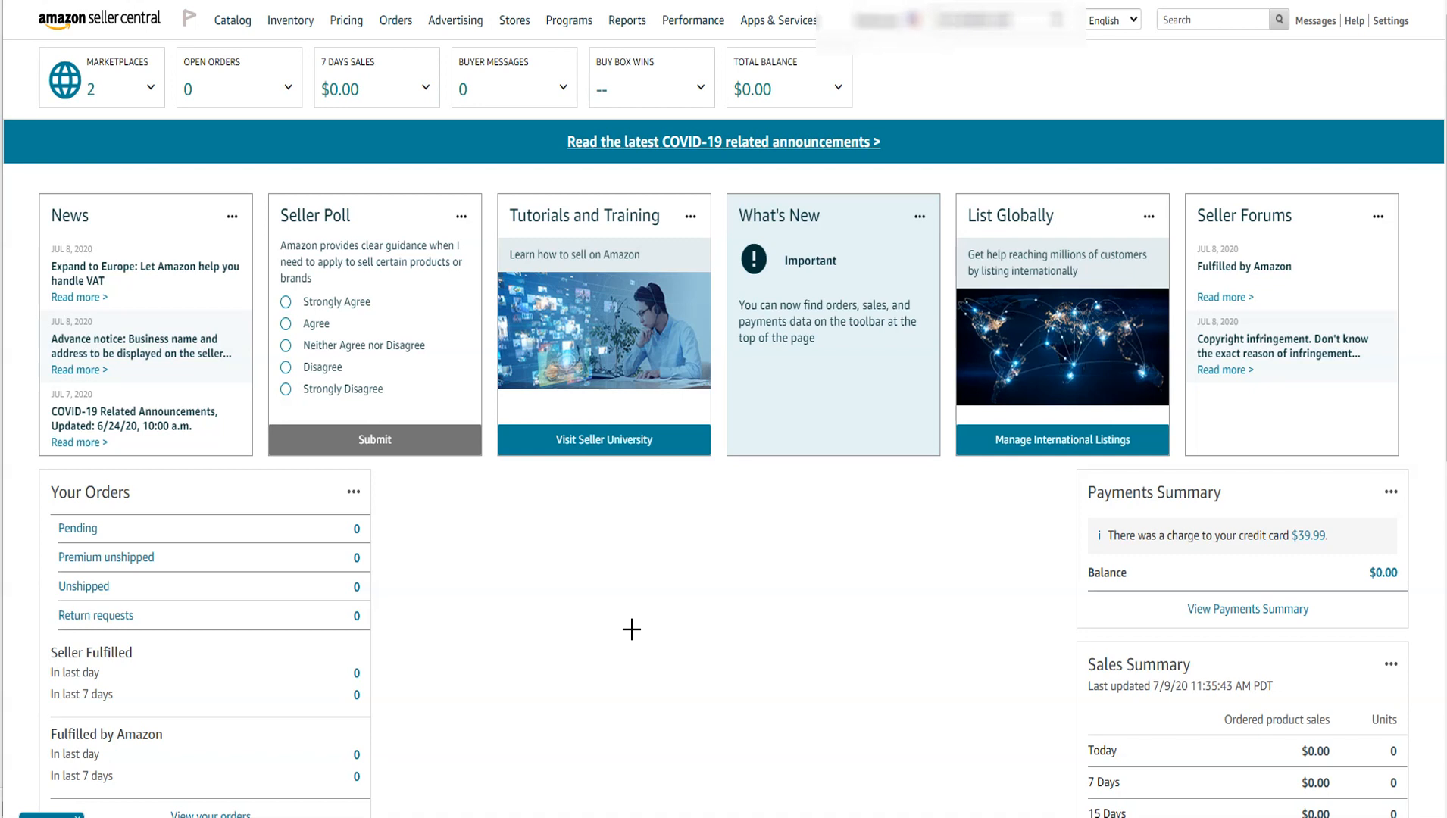
- Open the page for adding products to the catalog
left_click_drag(47, 184, 222, 29)
mouse_move(237, 27)
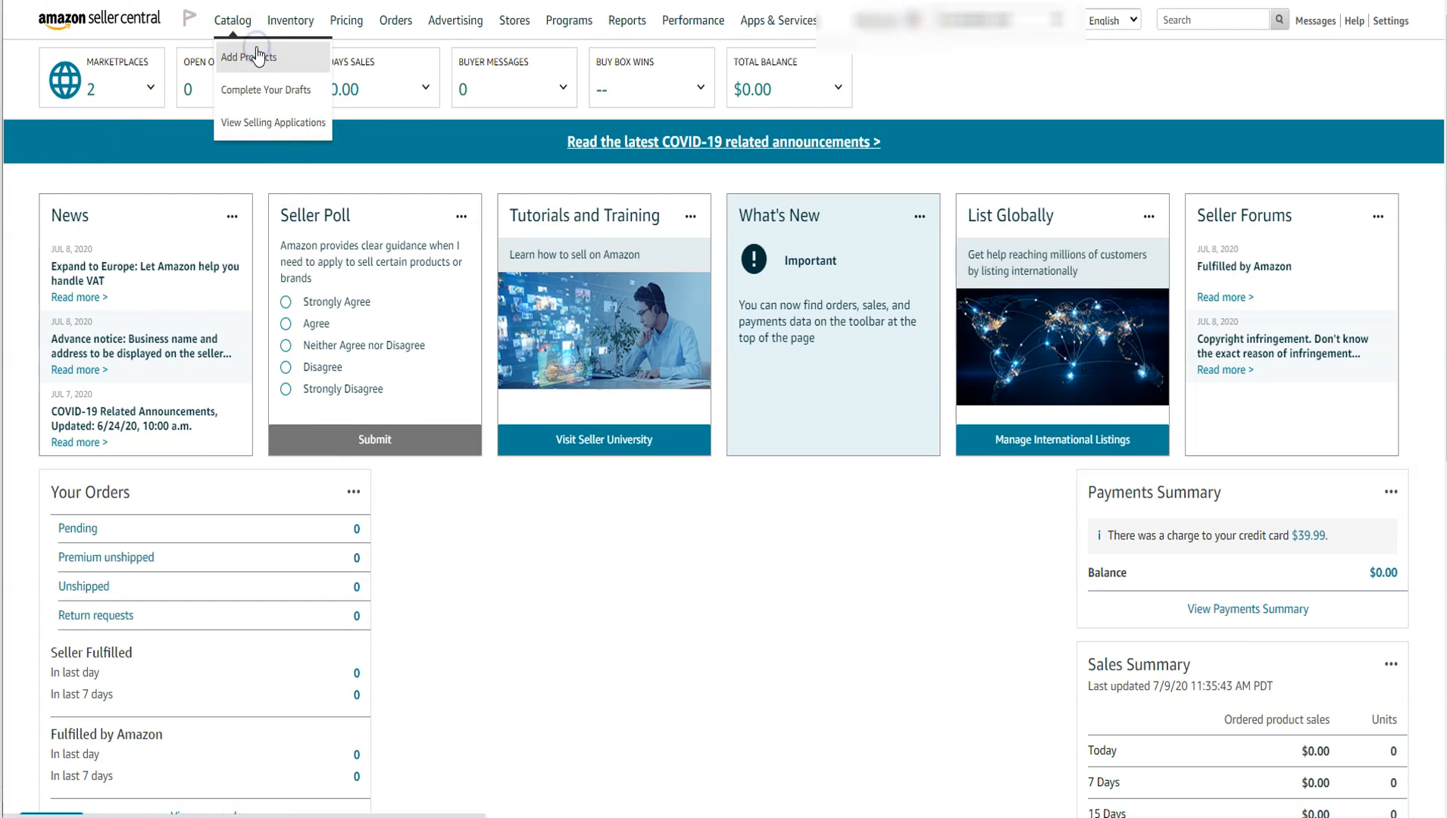
left_click(257, 57)
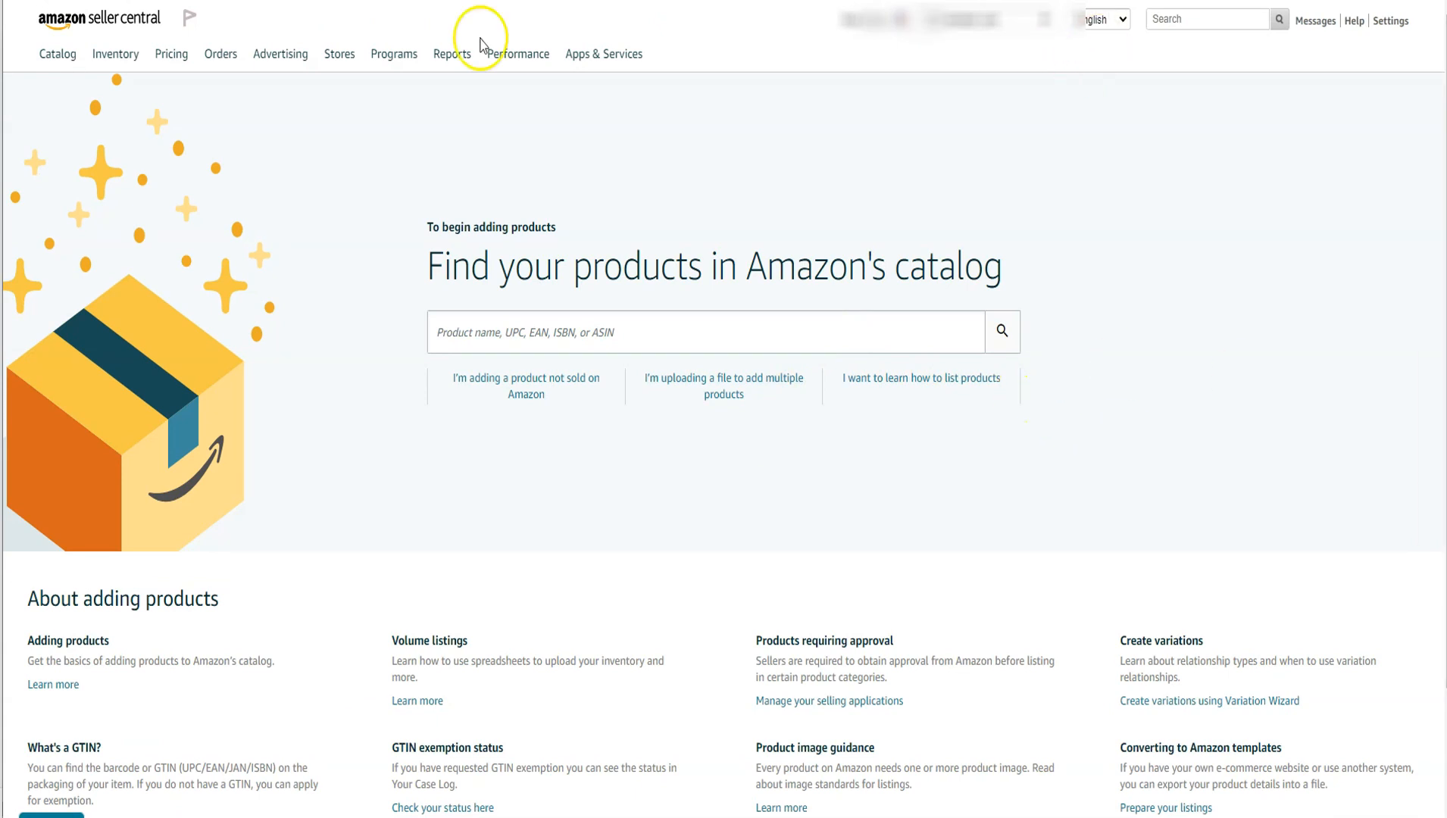
- Search Amazon's catalog for "iphone case"
left_click(500, 341)
type("IPHONE")
key("BackSpace")
key("BackSpace")
key("BackSpace")
type("iphone case")
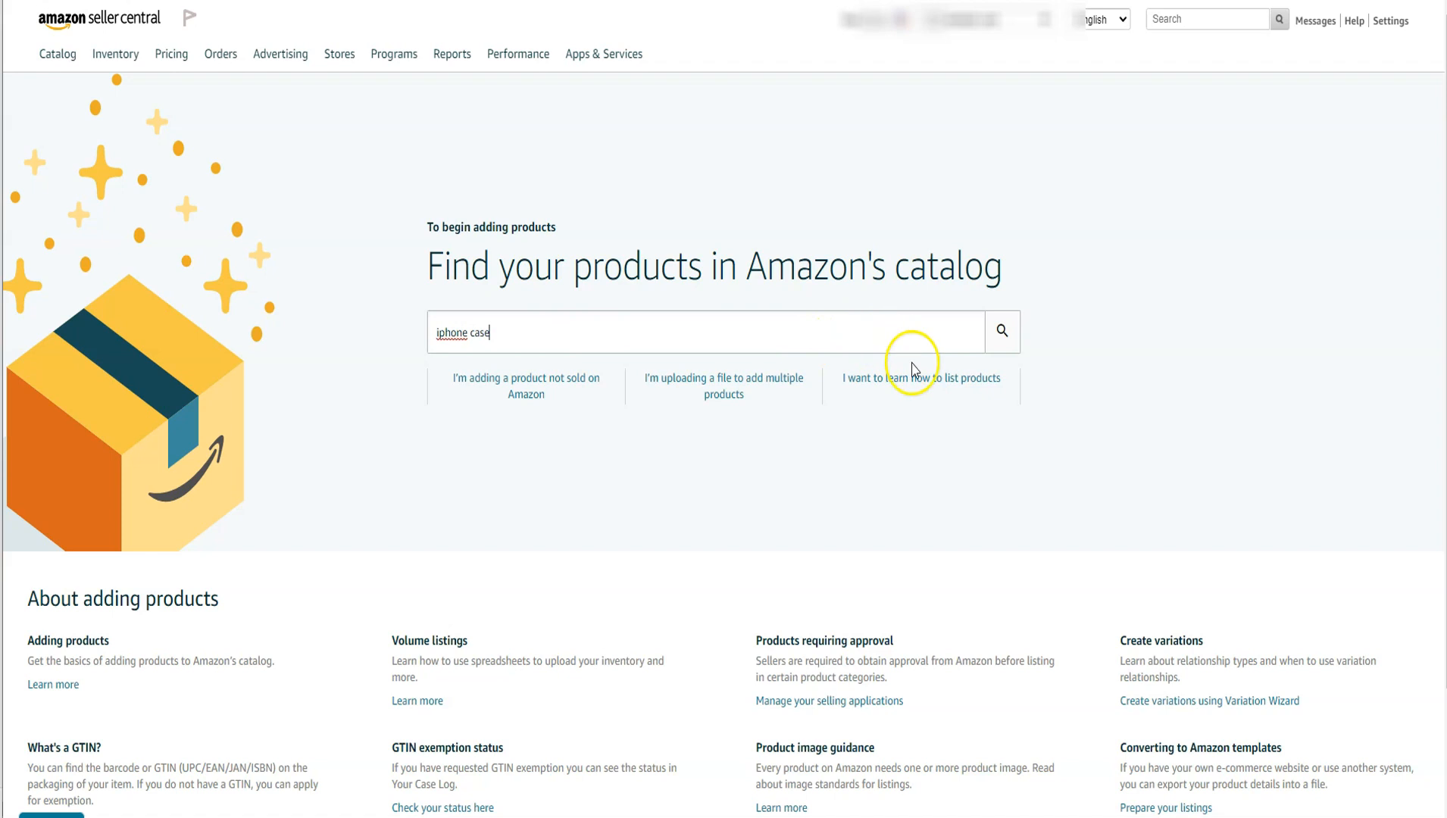
left_click(1001, 330)
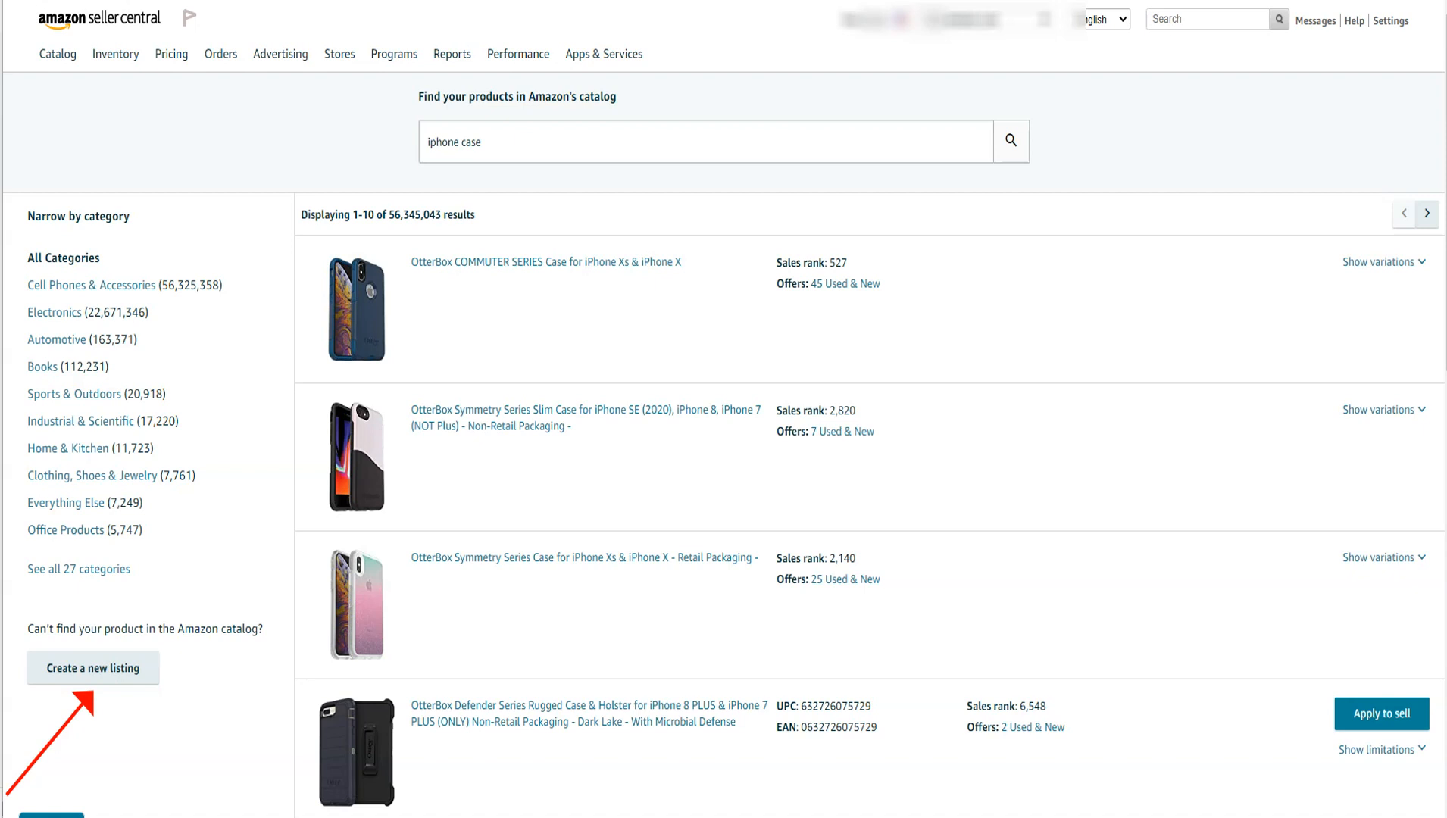
- Create a new listing, searching the categories for "iphone case" and selecting Basic Cases under Electronics
left_click(101, 668)
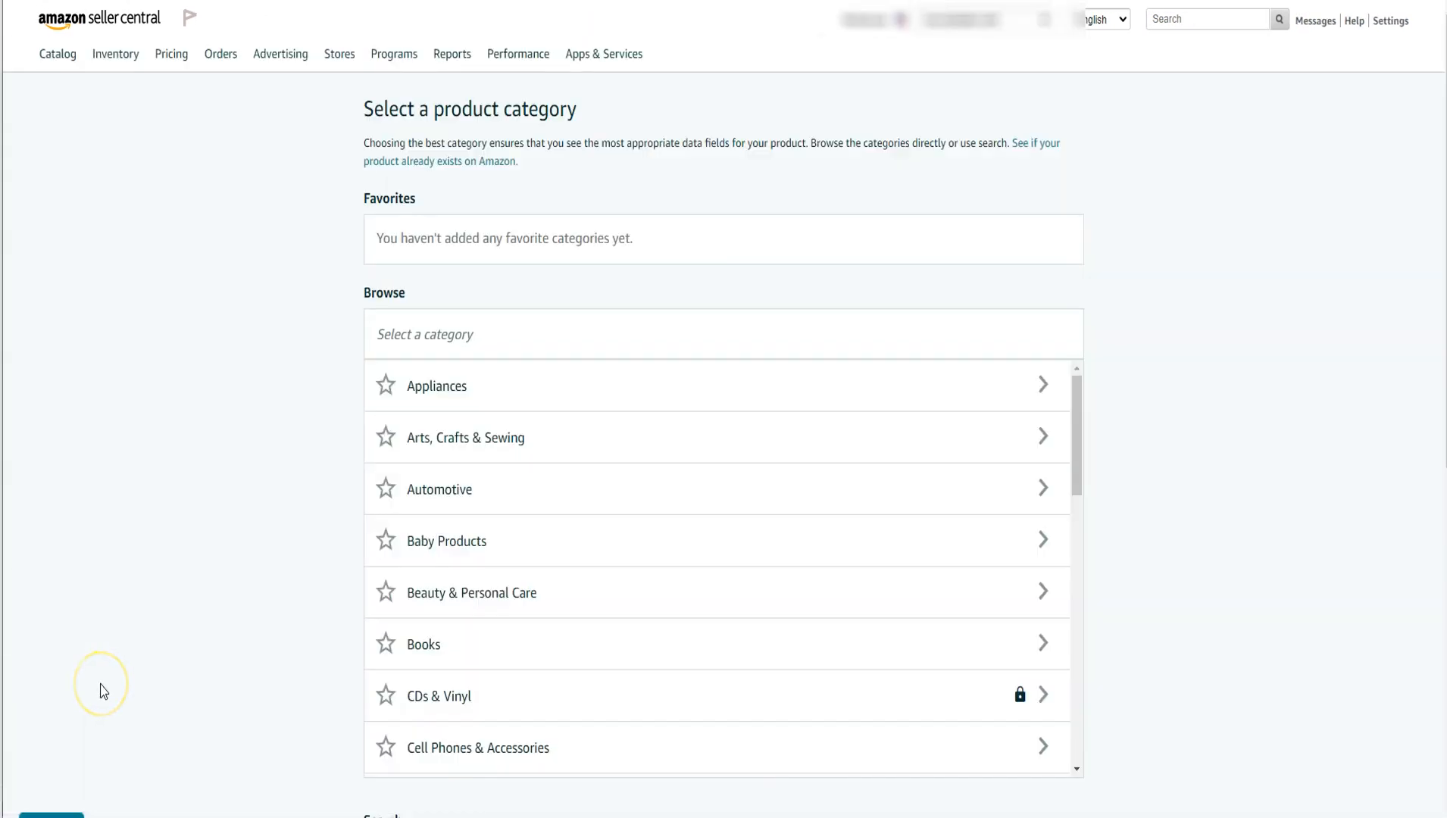
scroll(1142, 340, "down", 5)
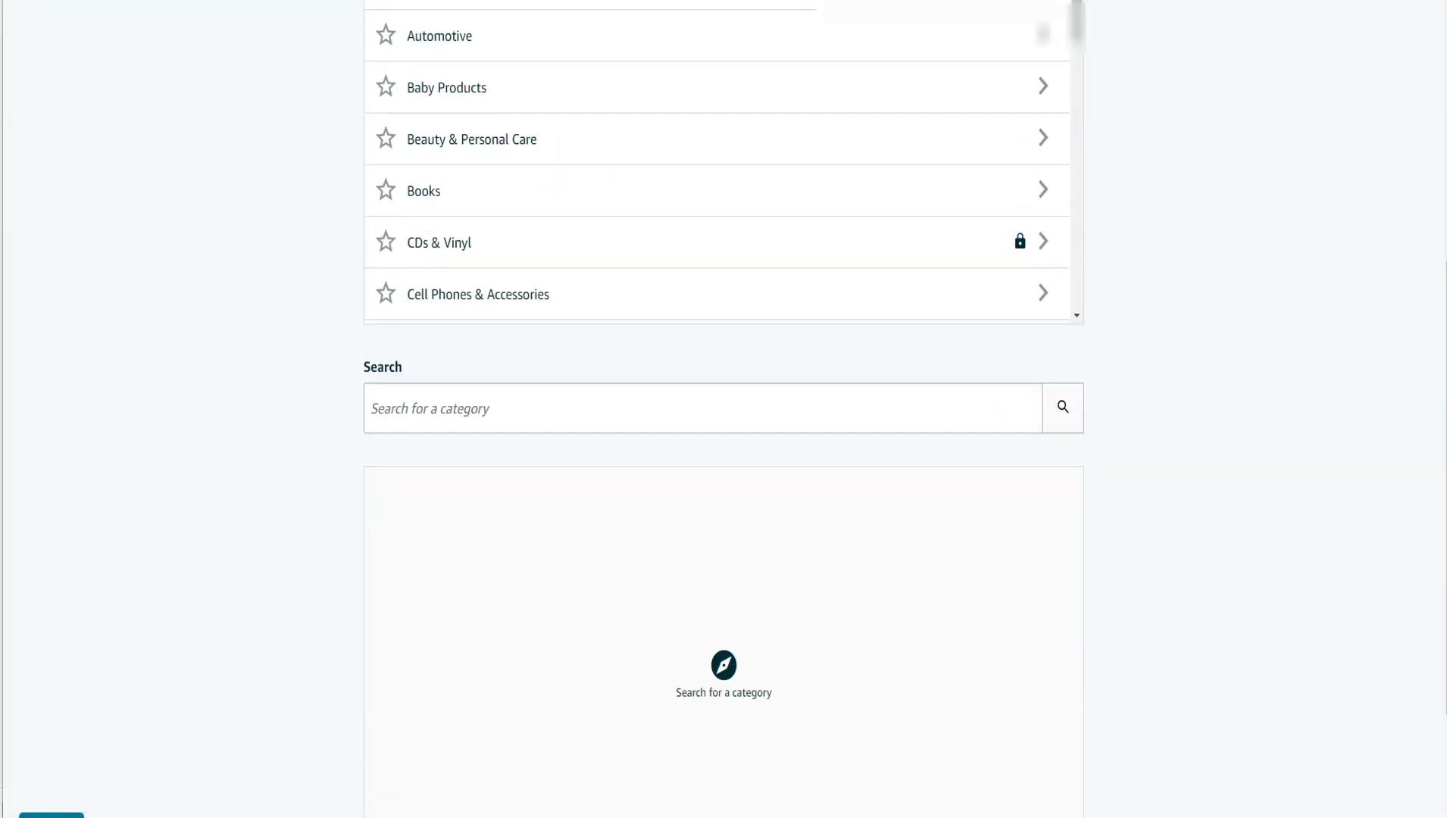
left_click_drag(166, 733, 445, 441)
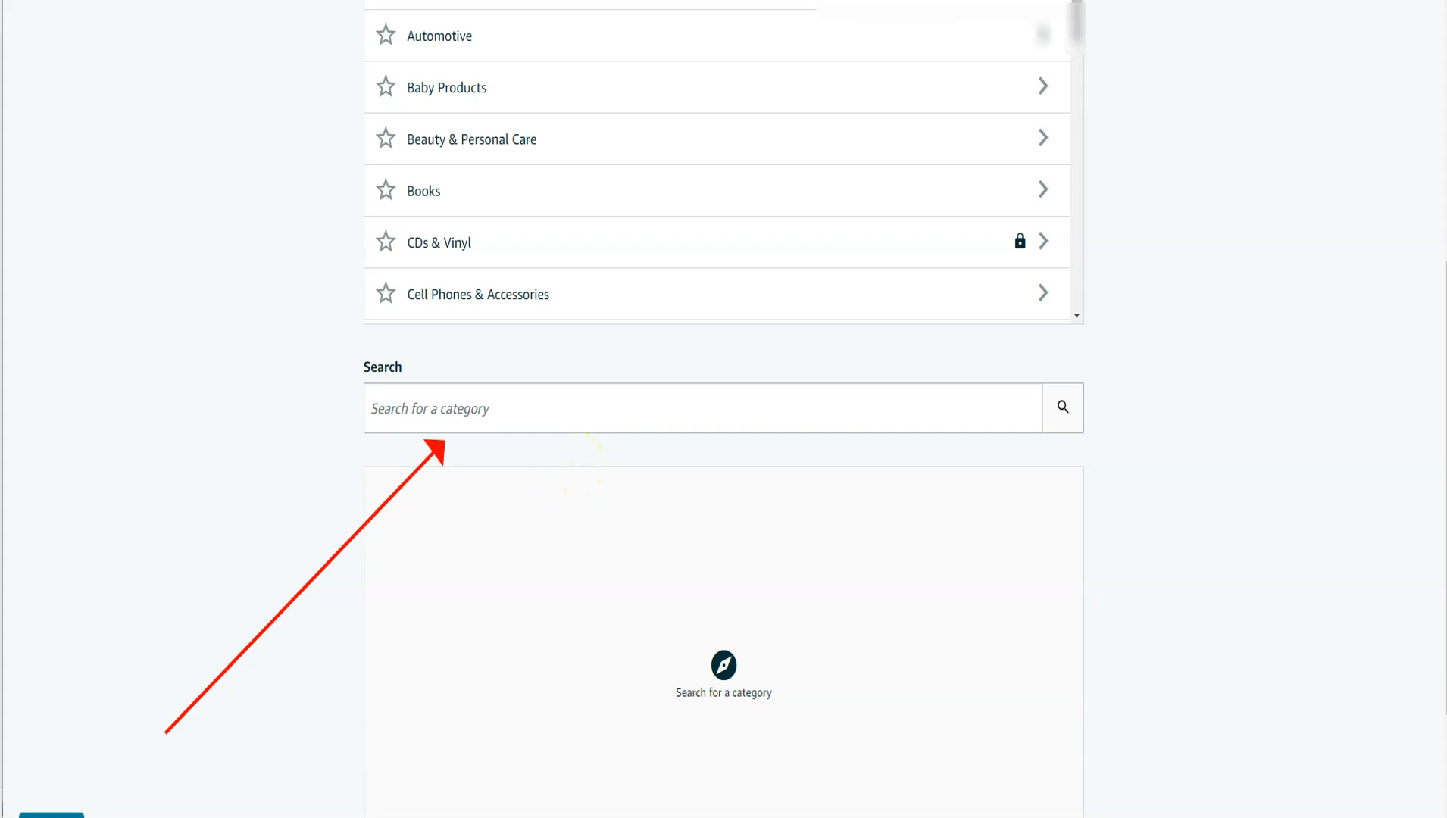
key("Escape")
left_click(447, 414)
type("iphone")
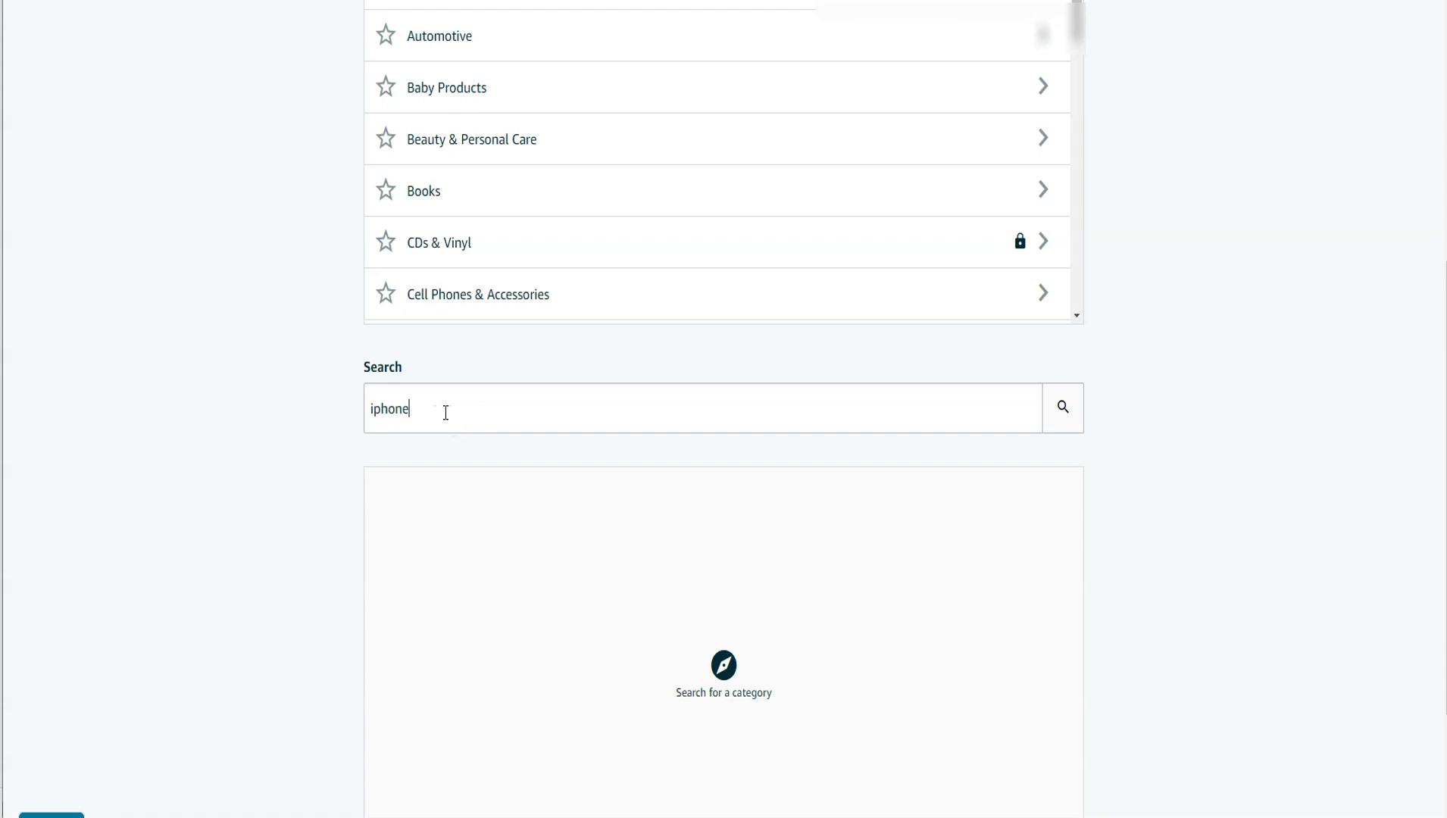
type(" case")
left_click(1060, 421)
scroll(1130, 447, "down", 2)
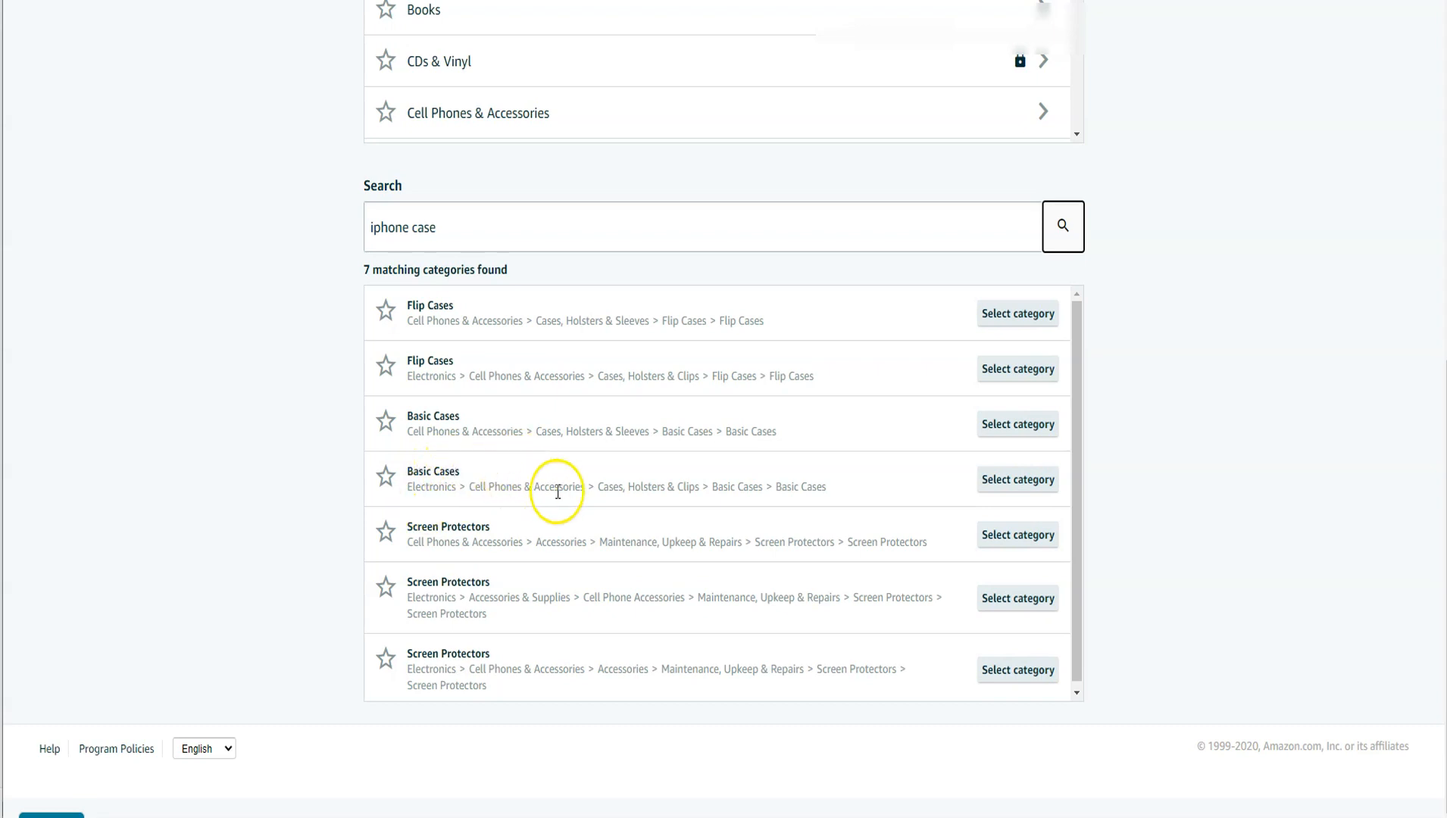
left_click(1012, 477)
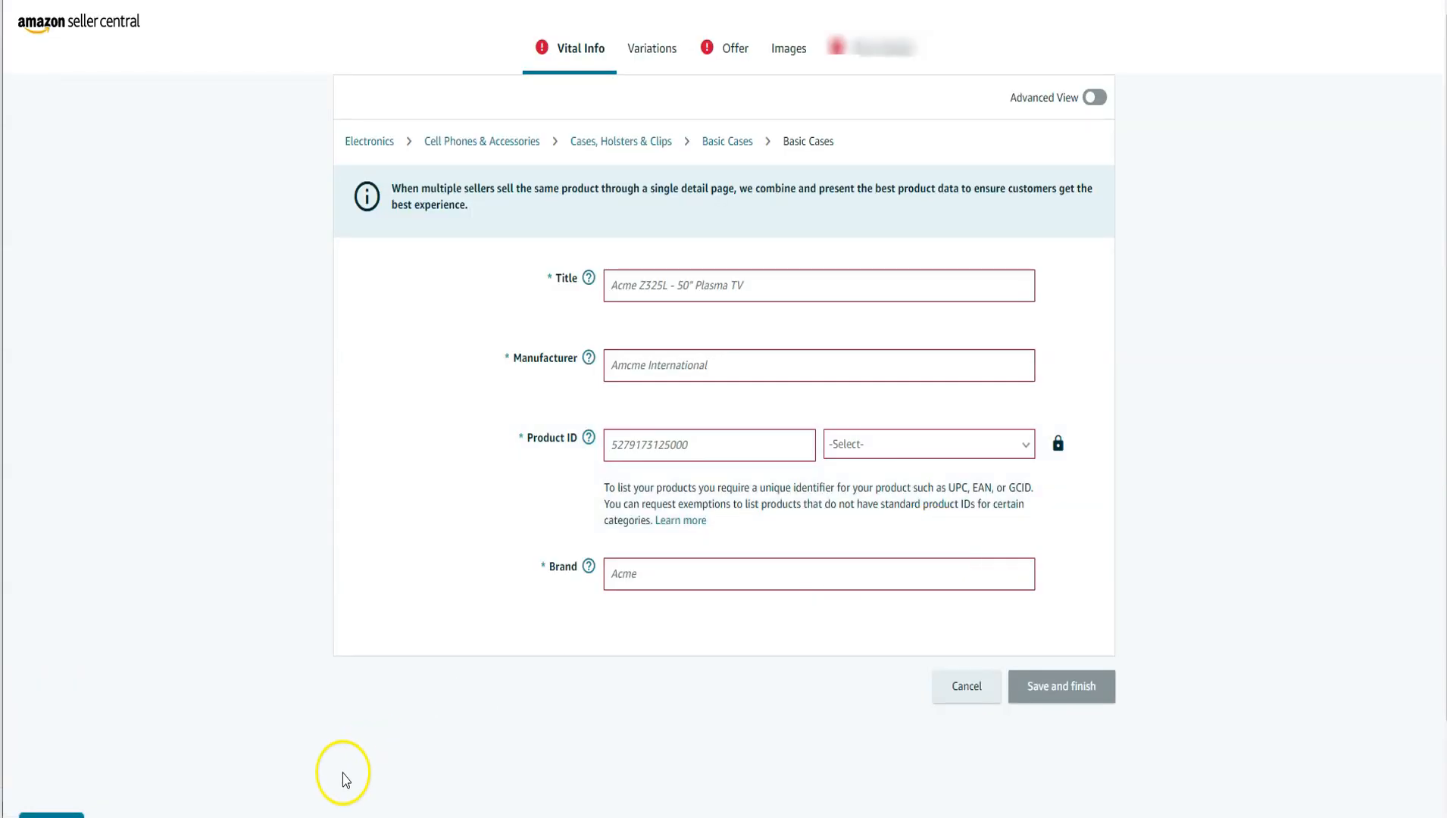
- Enter "iphone 7 case" as the title of the new listing
left_click_drag(297, 565, 614, 312)
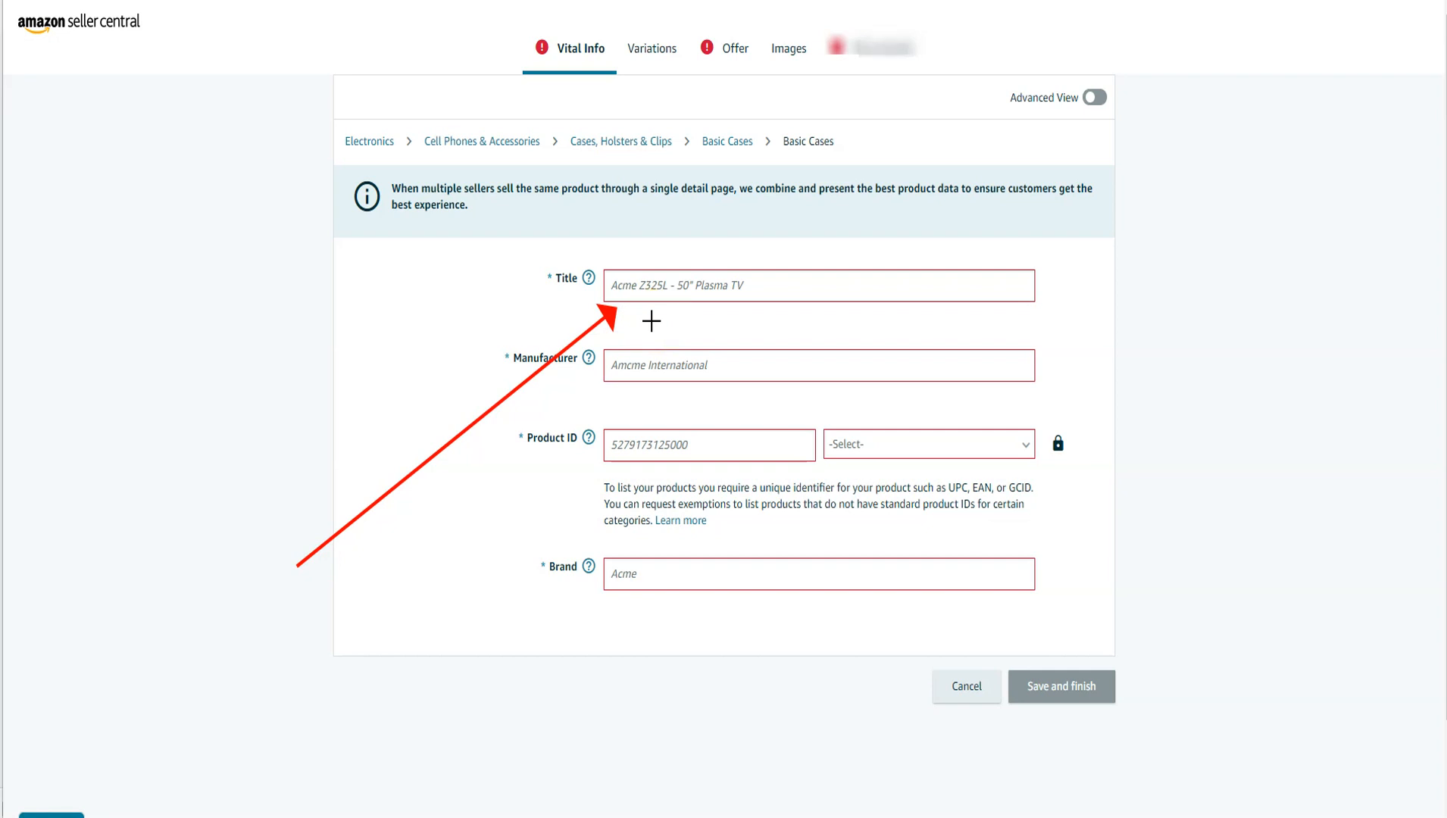
left_click(186, 816)
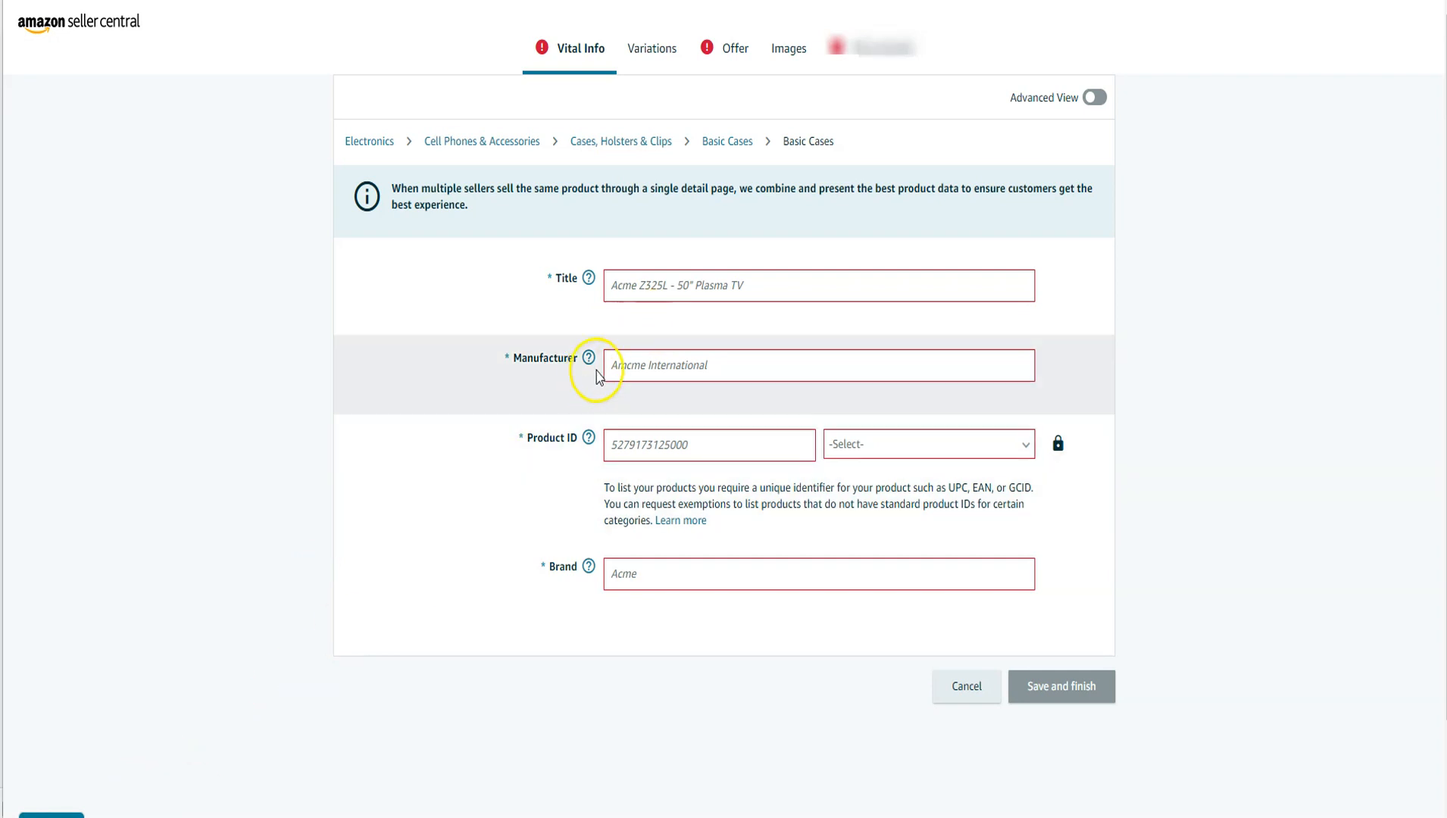
left_click(660, 286)
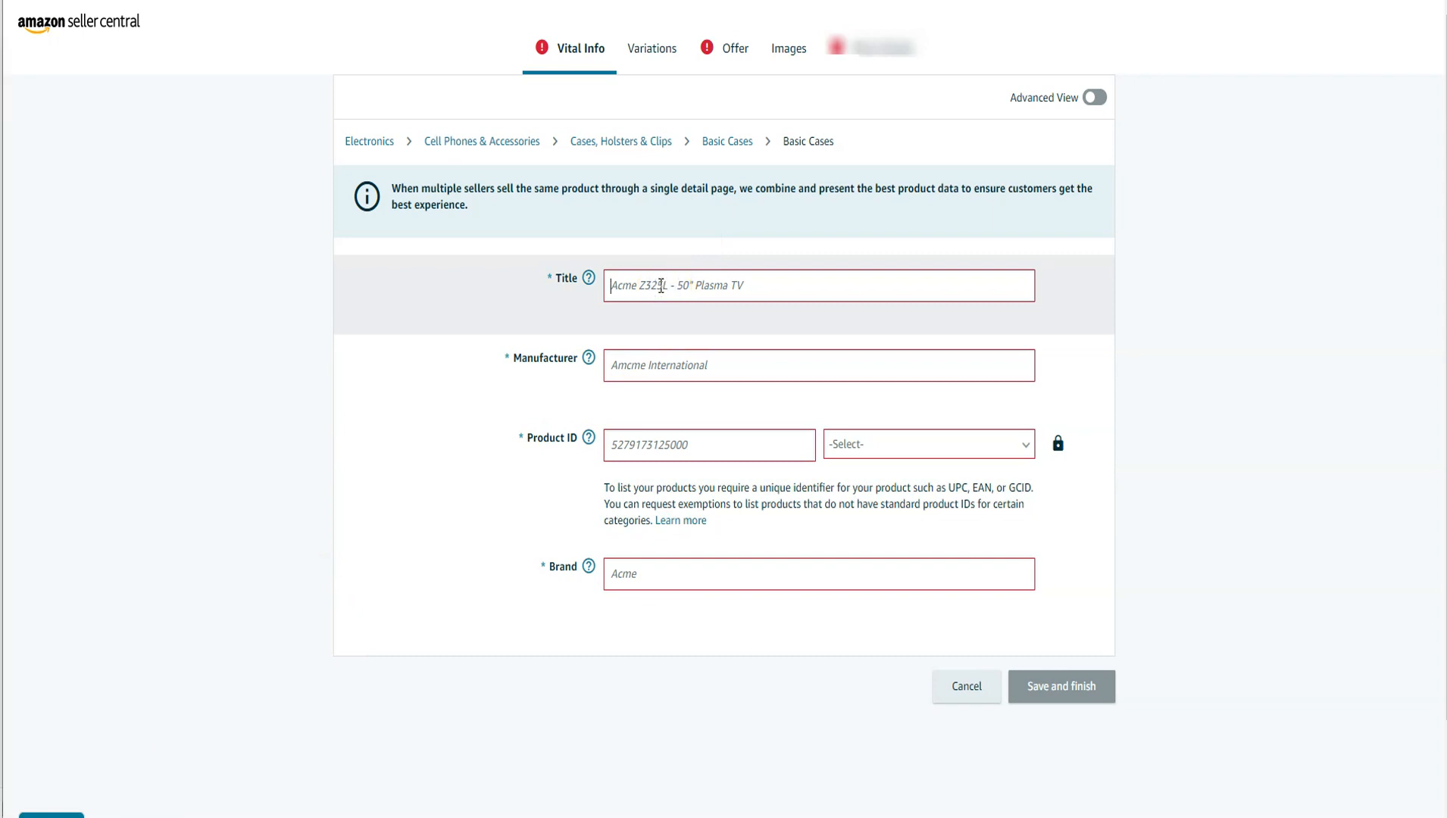
type("iphone ")
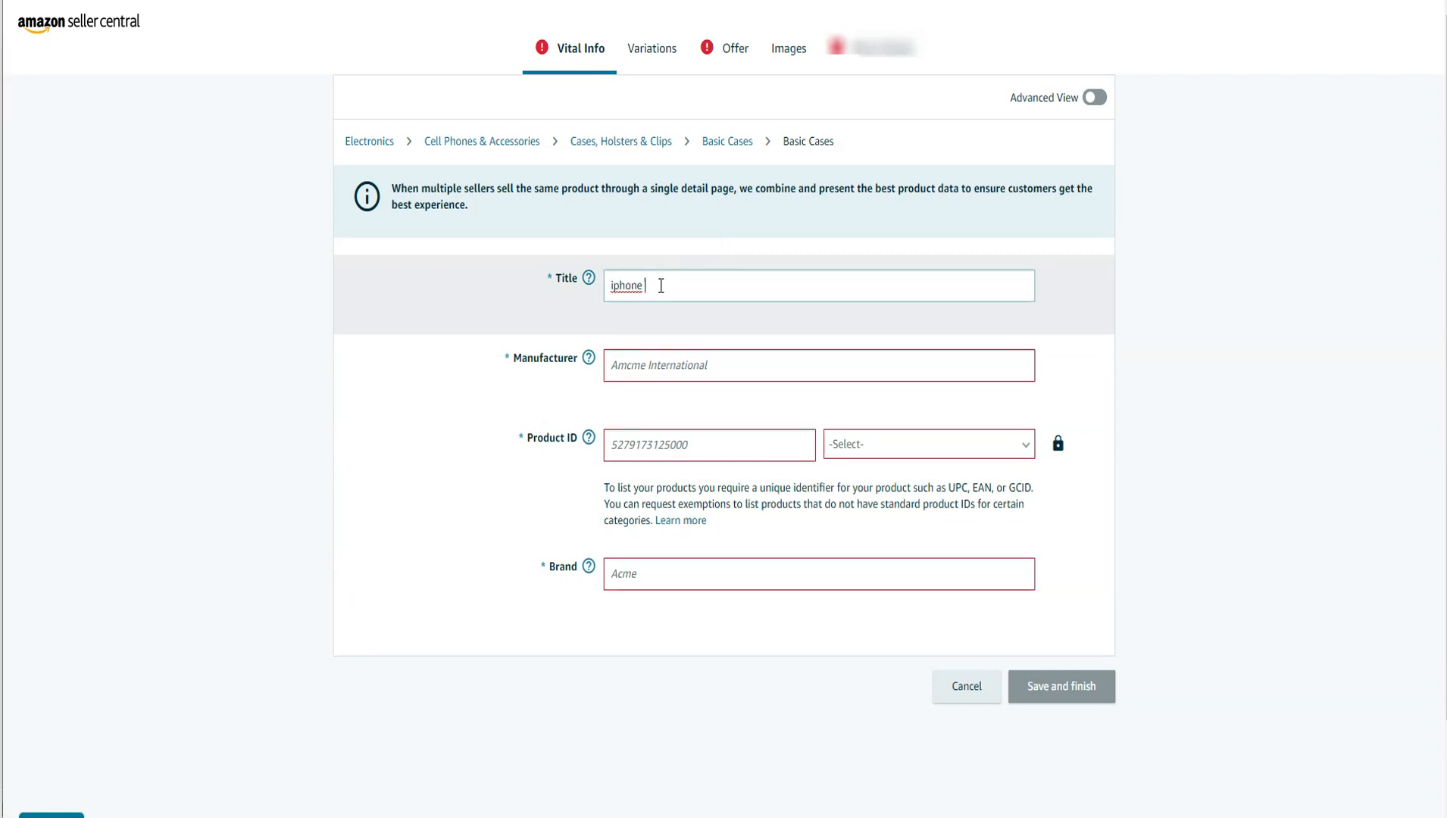
type("7 case")
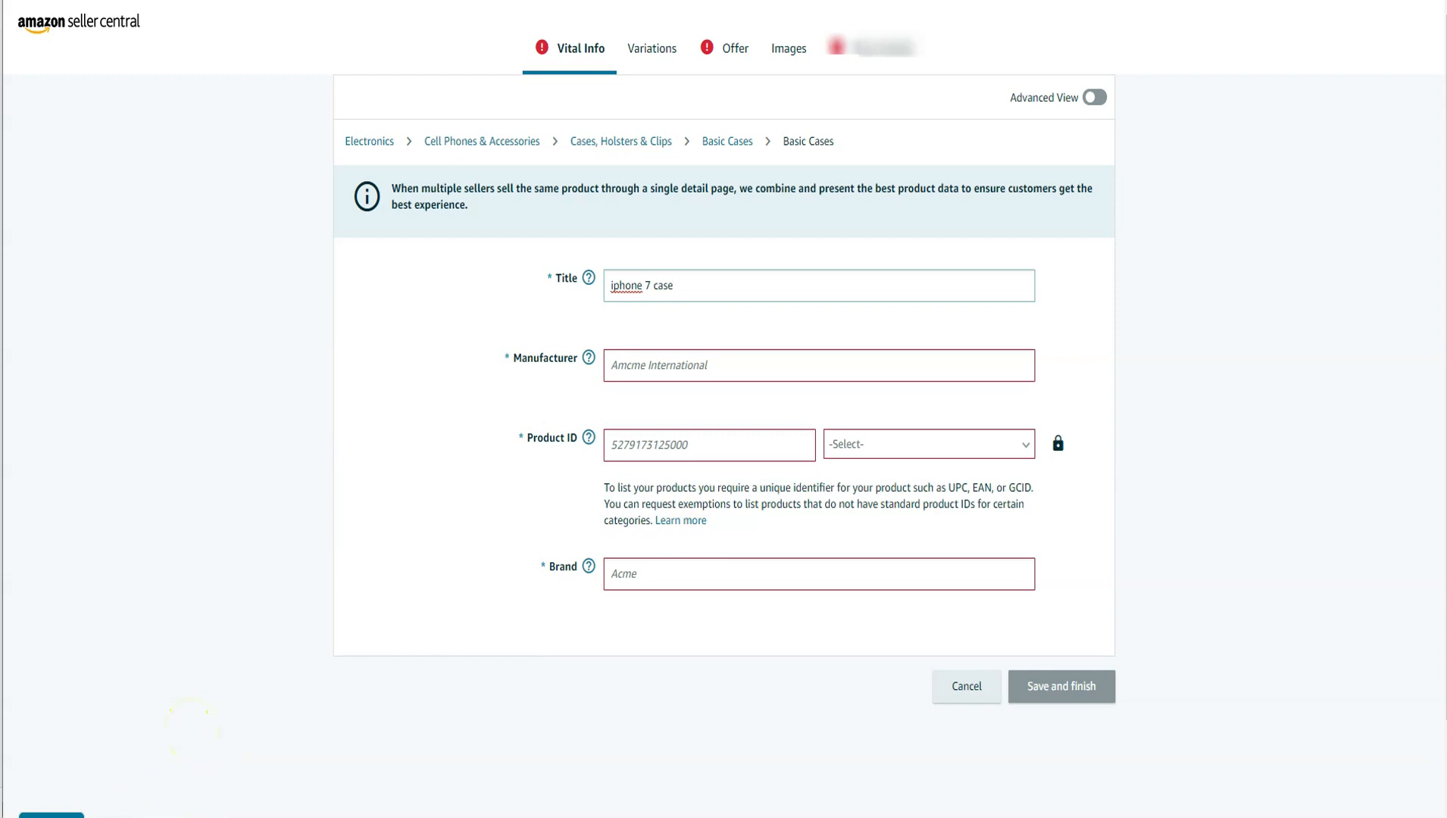
- Set the Product ID type of the listing to UPC
triple_click(547, 523)
left_click(289, 748)
mouse_move(388, 557)
left_mouse_down()
mouse_move(603, 440)
mouse_move(643, 437)
left_mouse_up()
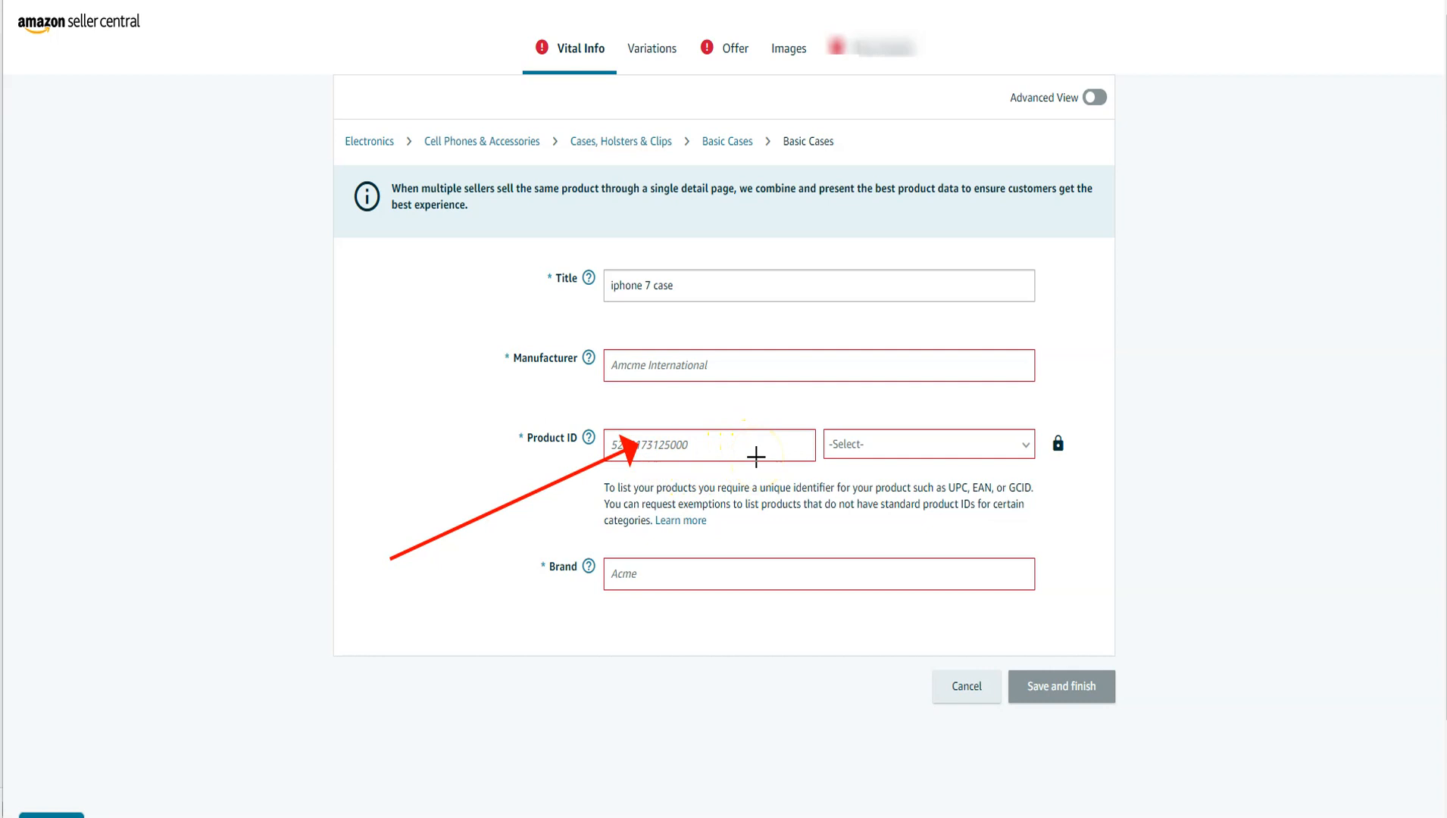
left_click(882, 443)
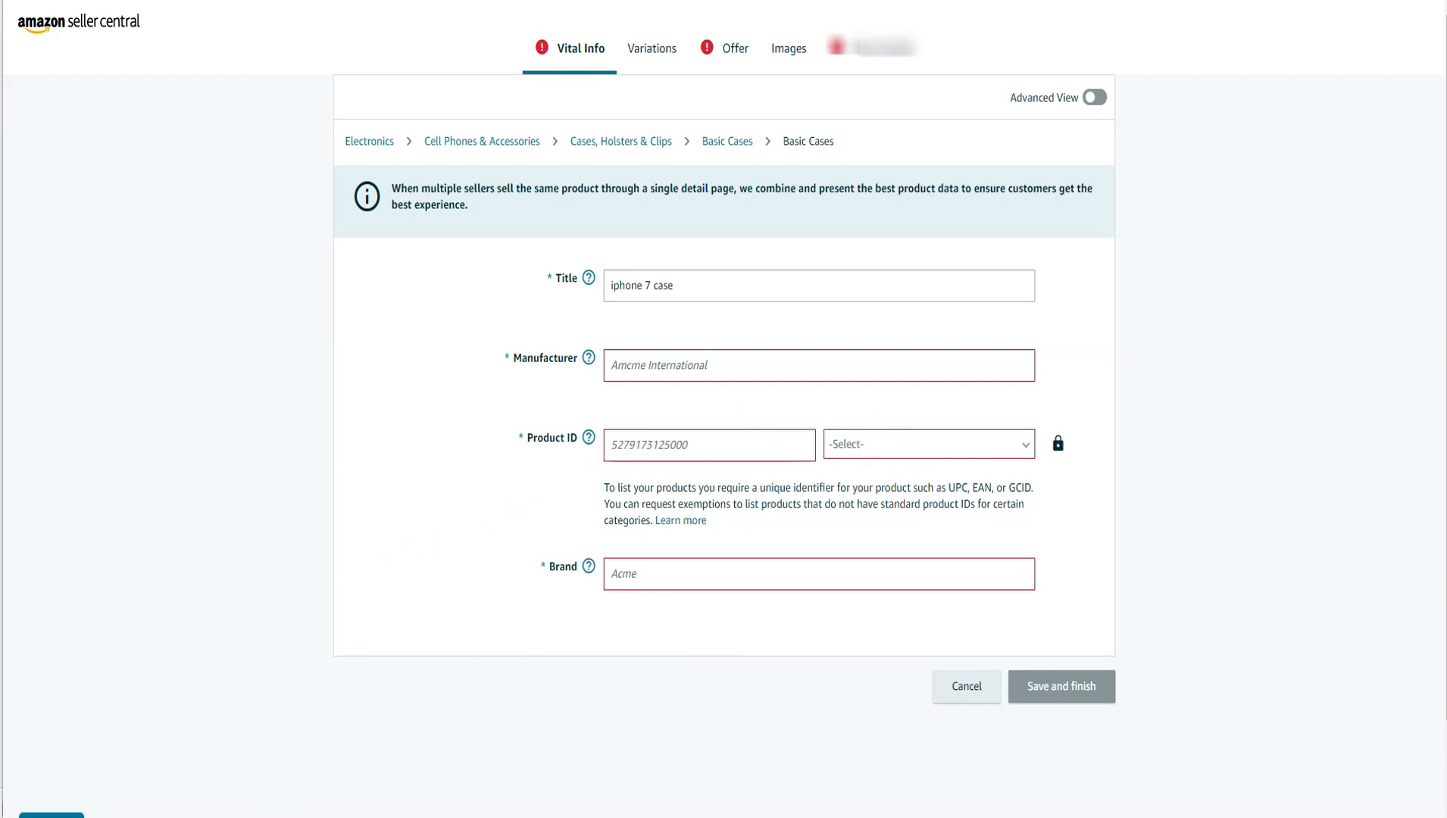
left_click(1027, 444)
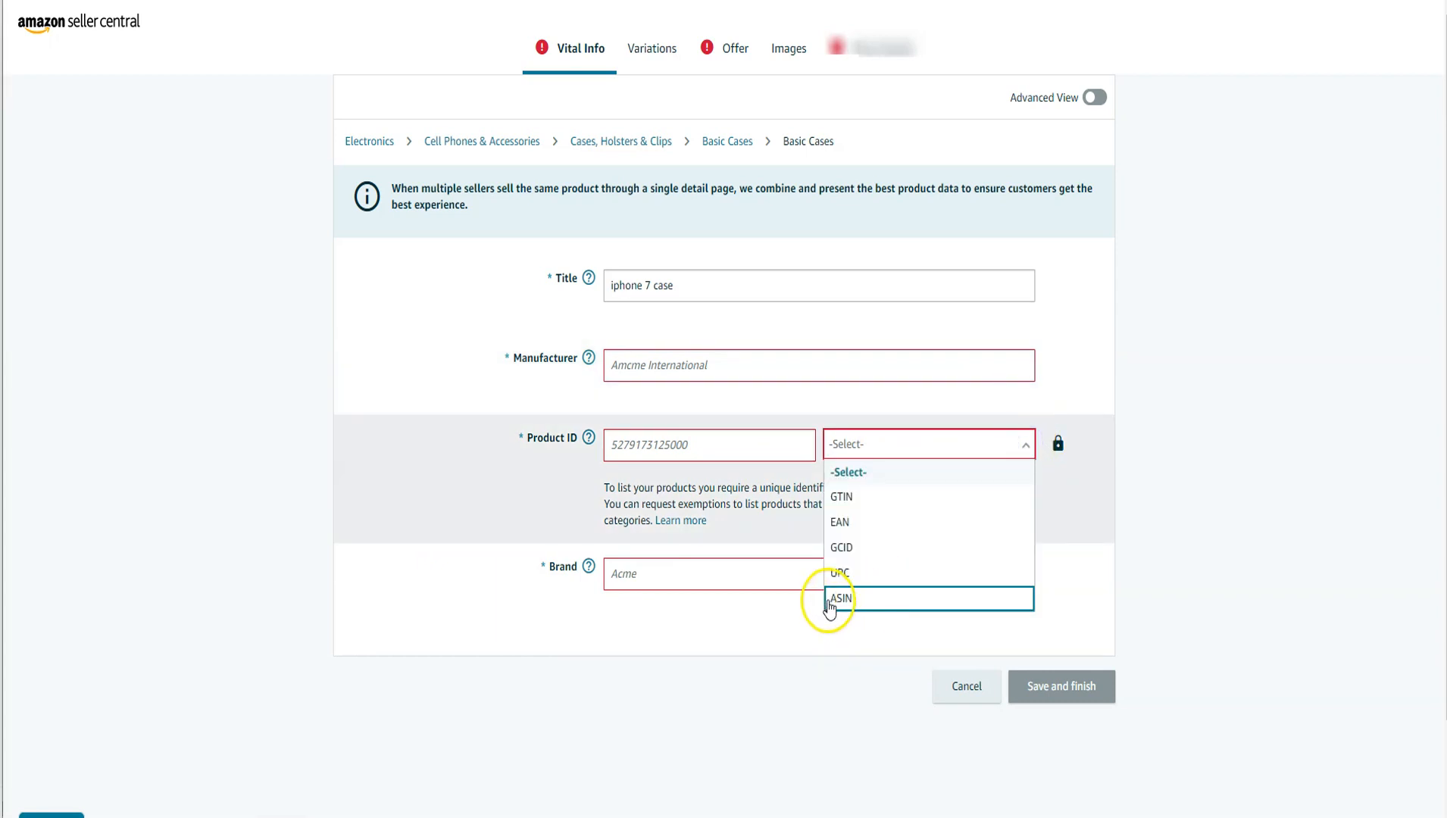
left_click(836, 574)
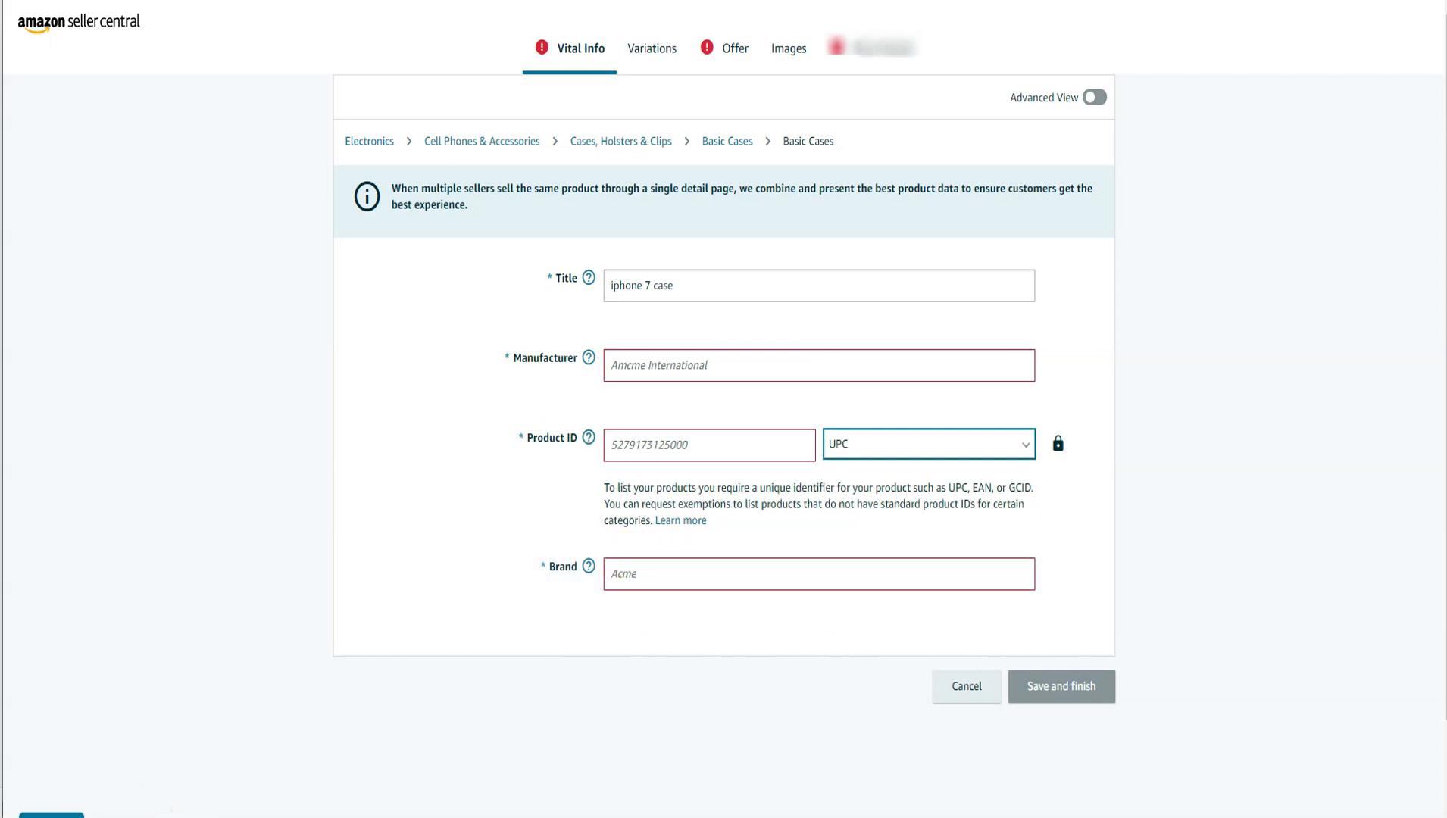
- Try N/A as the product's brand and begin erasing the entry
mouse_move(342, 726)
left_mouse_down()
mouse_move(549, 604)
mouse_move(627, 581)
left_mouse_up()
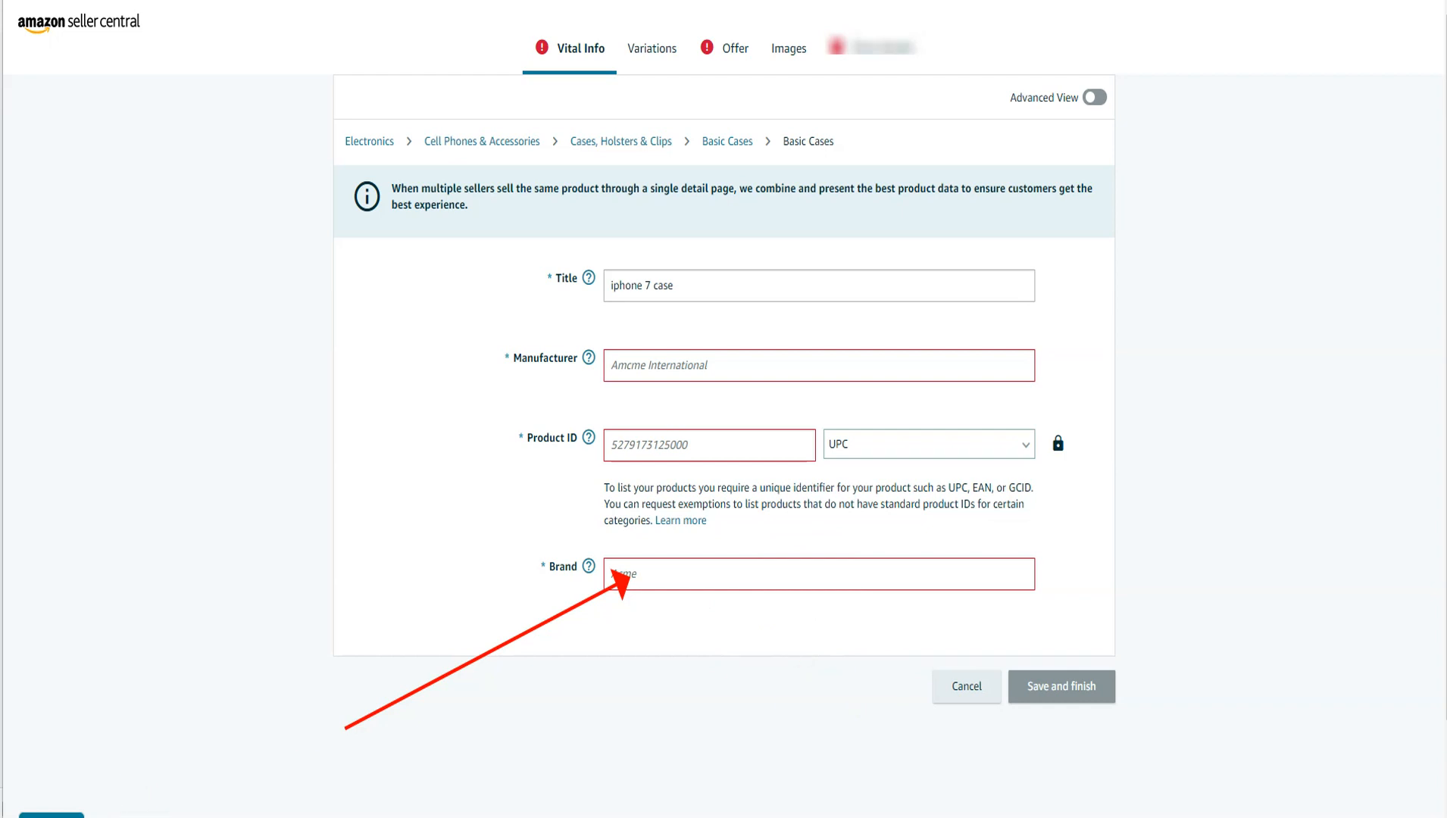
left_click(678, 572)
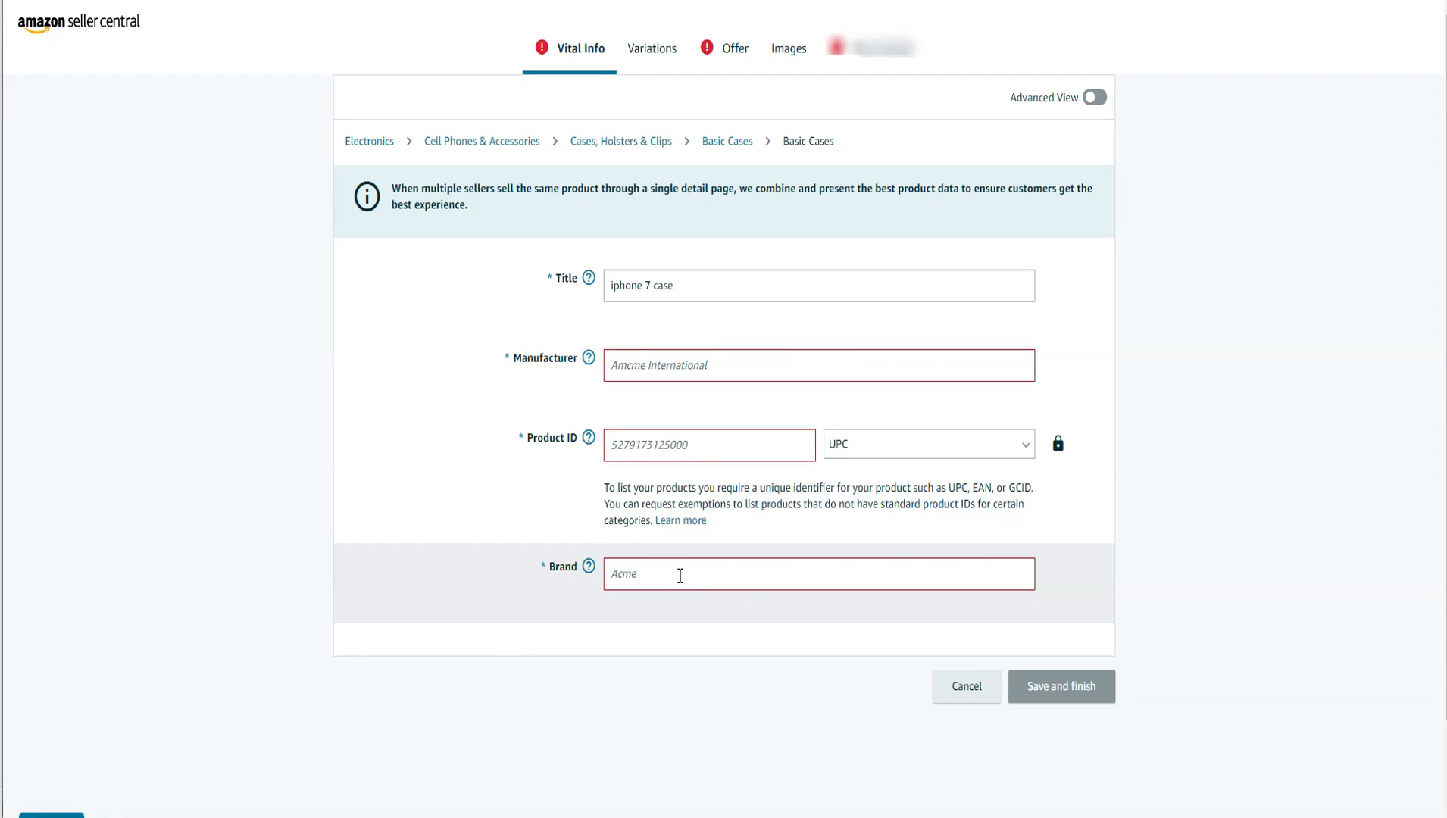
type("N/A")
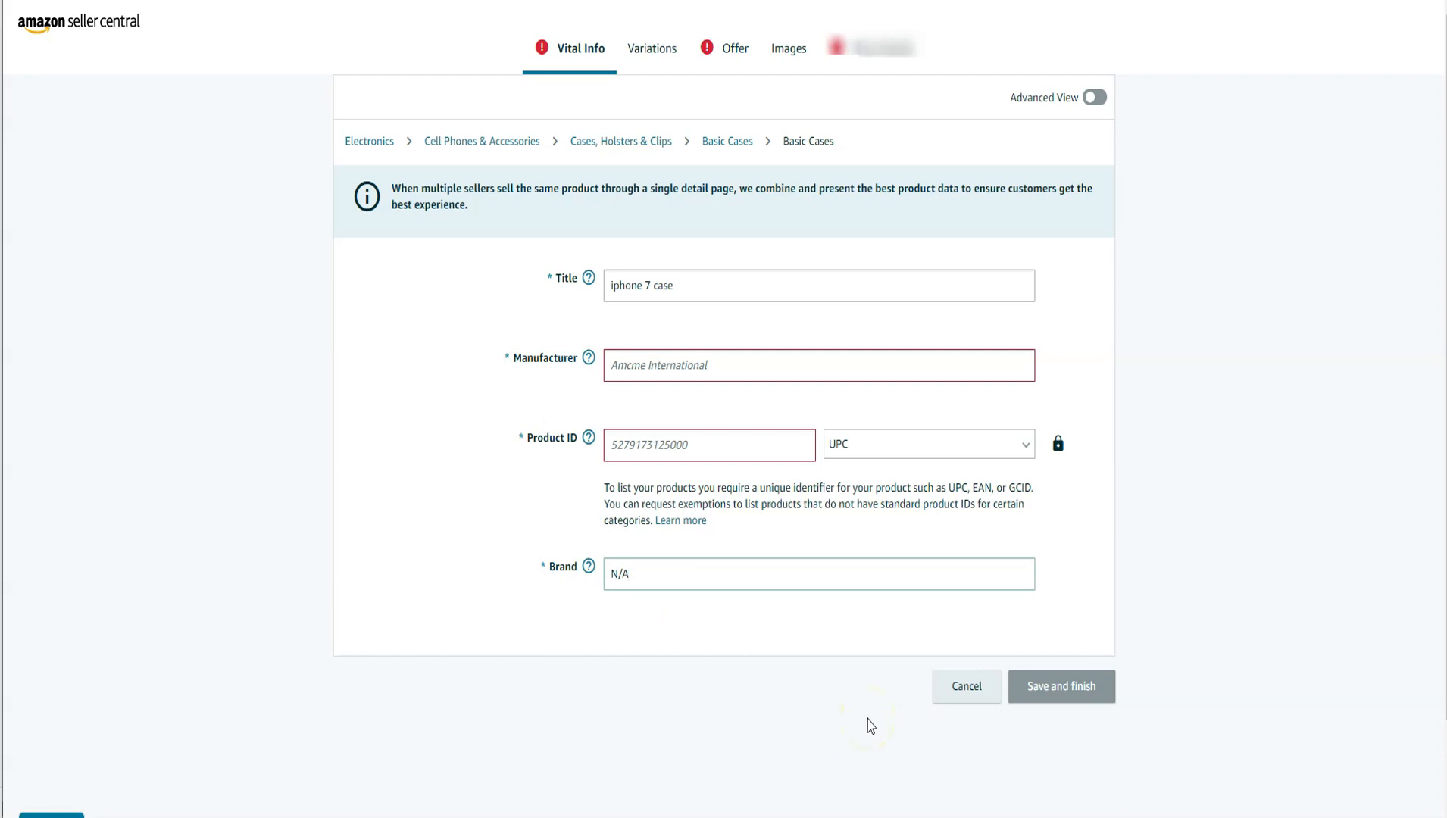
key("BackSpace")
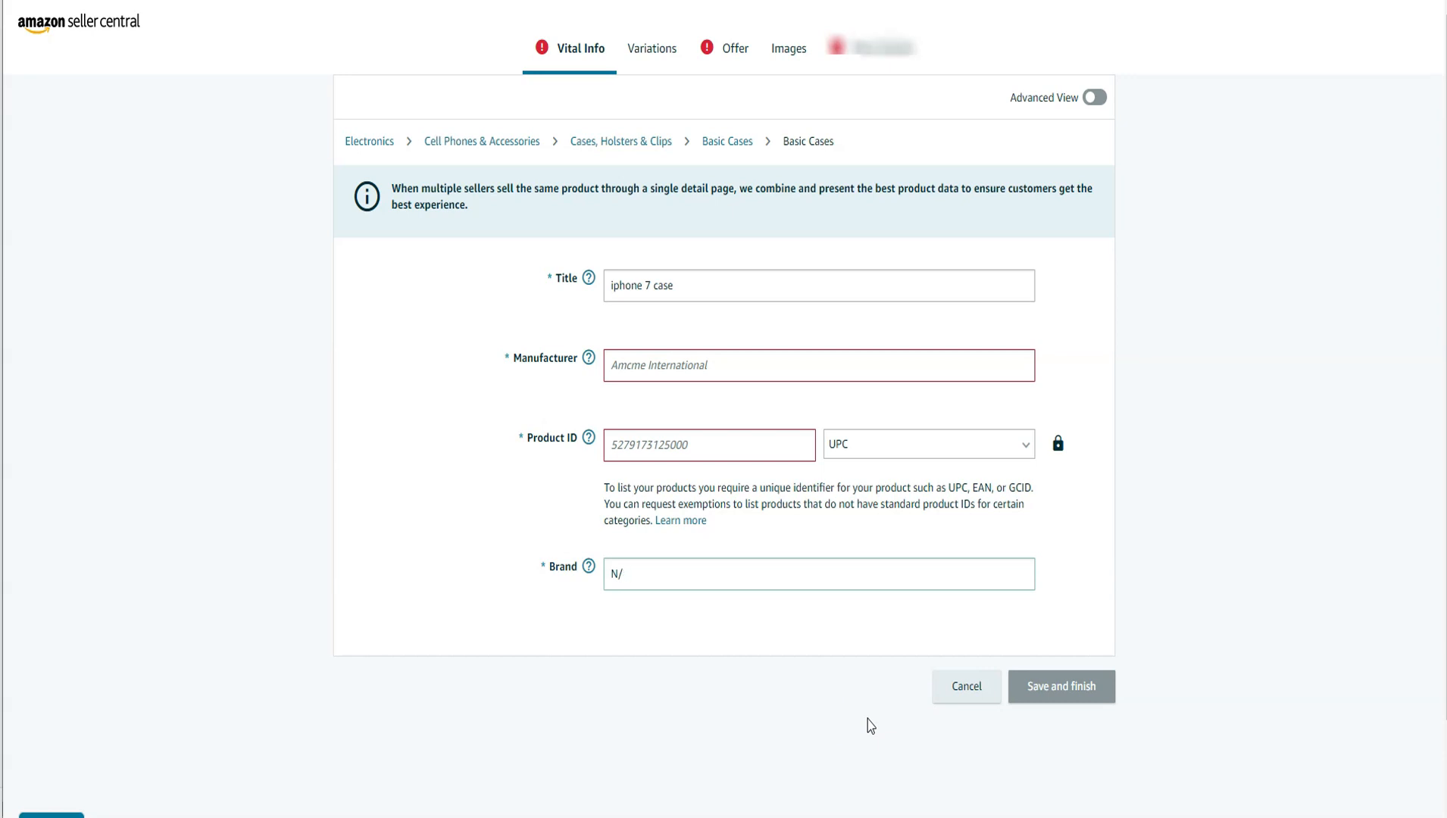